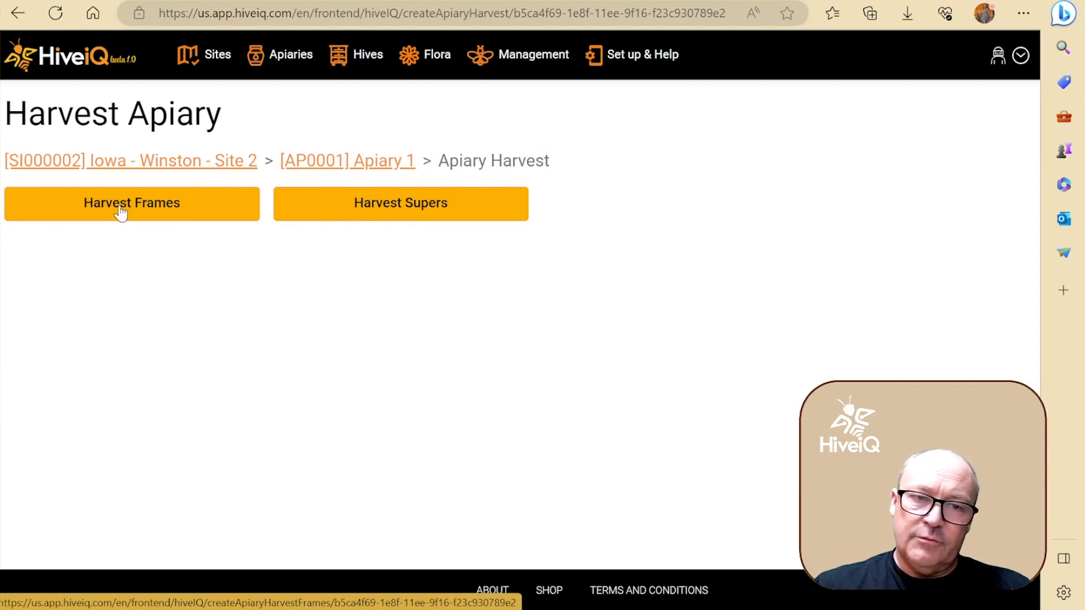
Open the frame harvest form for Apiary 1, look through its fields, and return to the apiary's harvest options
left_click(121, 212)
scroll(367, 254, "down", 15)
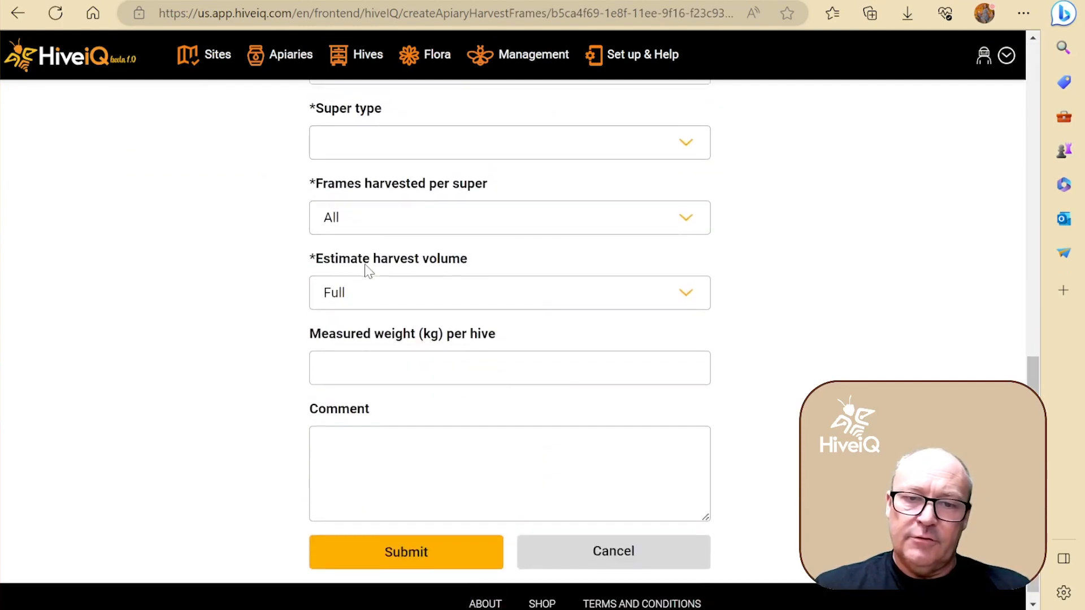
scroll(366, 269, "up", 5)
scroll(368, 270, "down", 3)
scroll(344, 311, "up", 10)
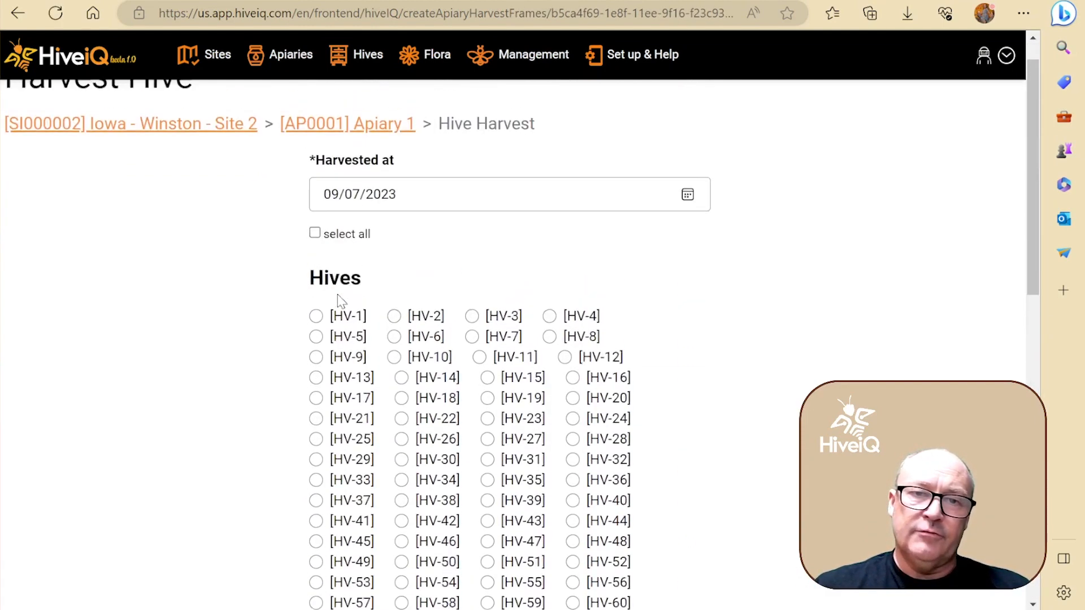
left_click(347, 160)
left_click(170, 310)
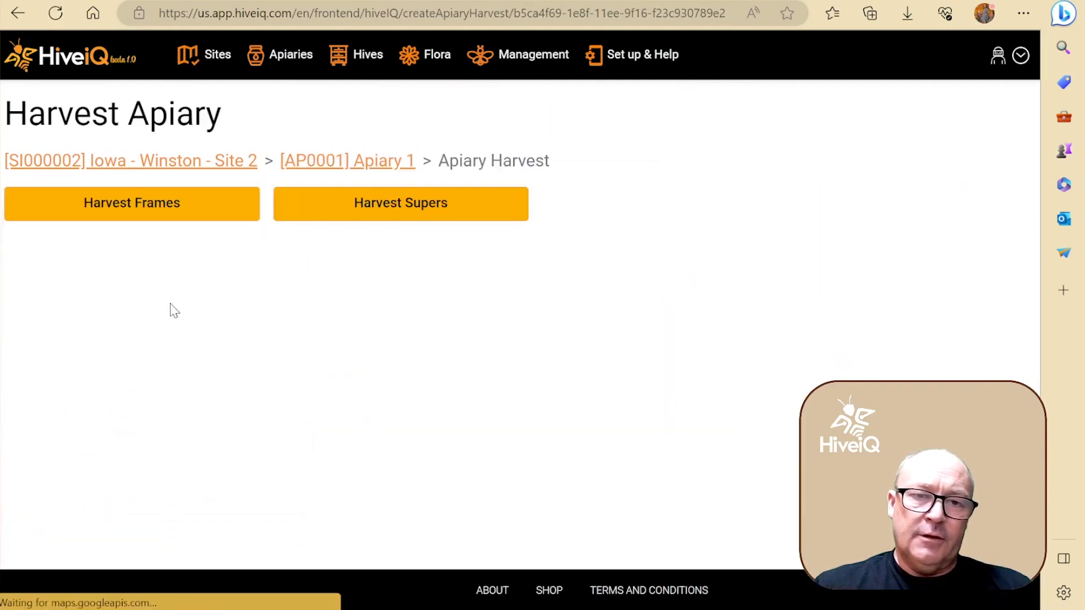
Start a supers harvest for Apiary 1 and set the harvest date to 01/02/2023
left_click(409, 210)
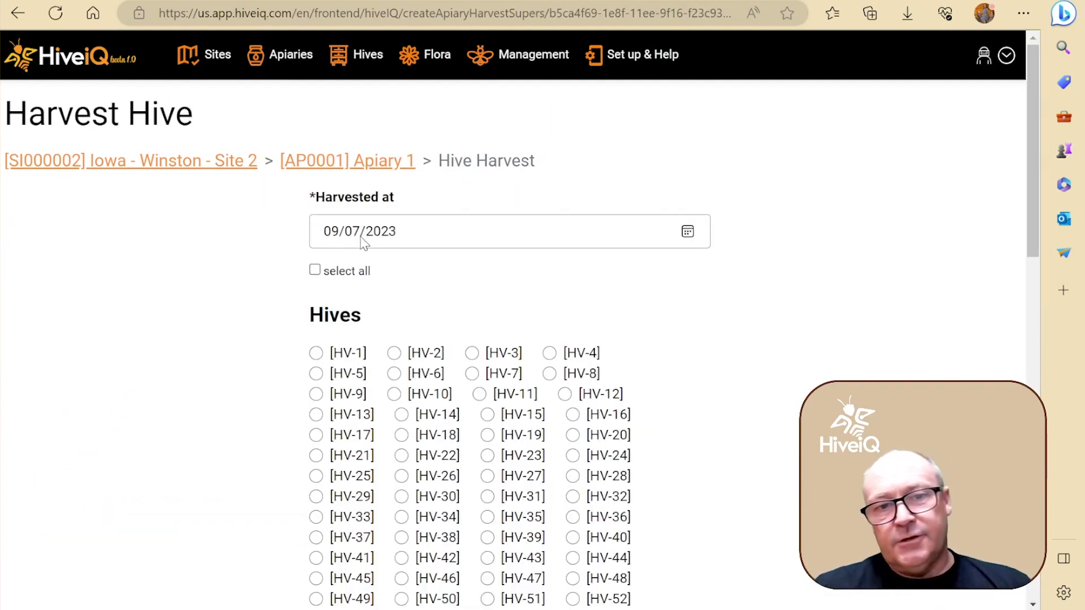
left_click(688, 233)
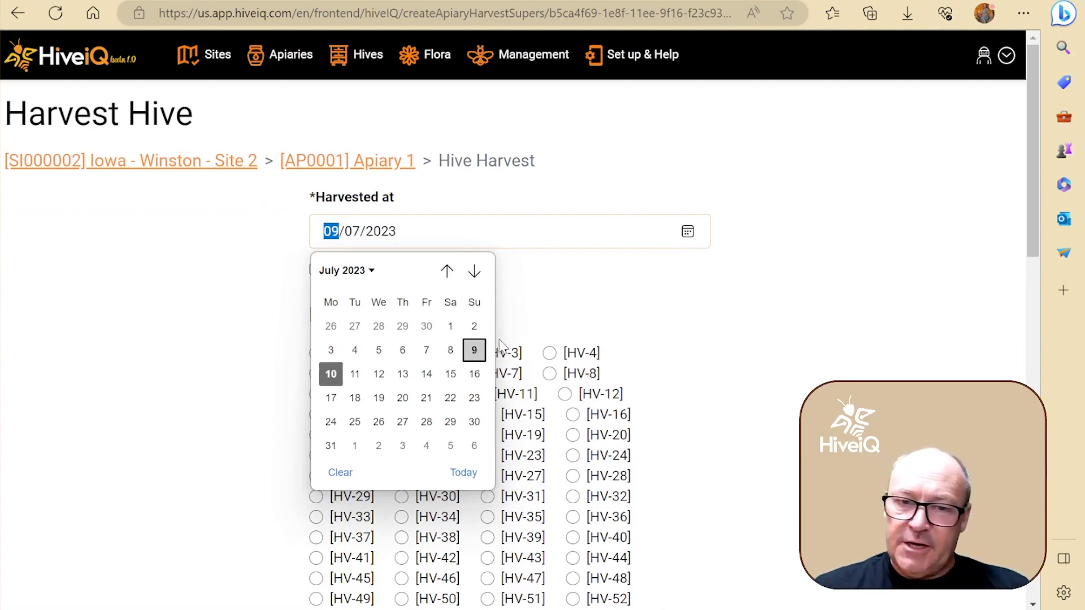
left_click(447, 271)
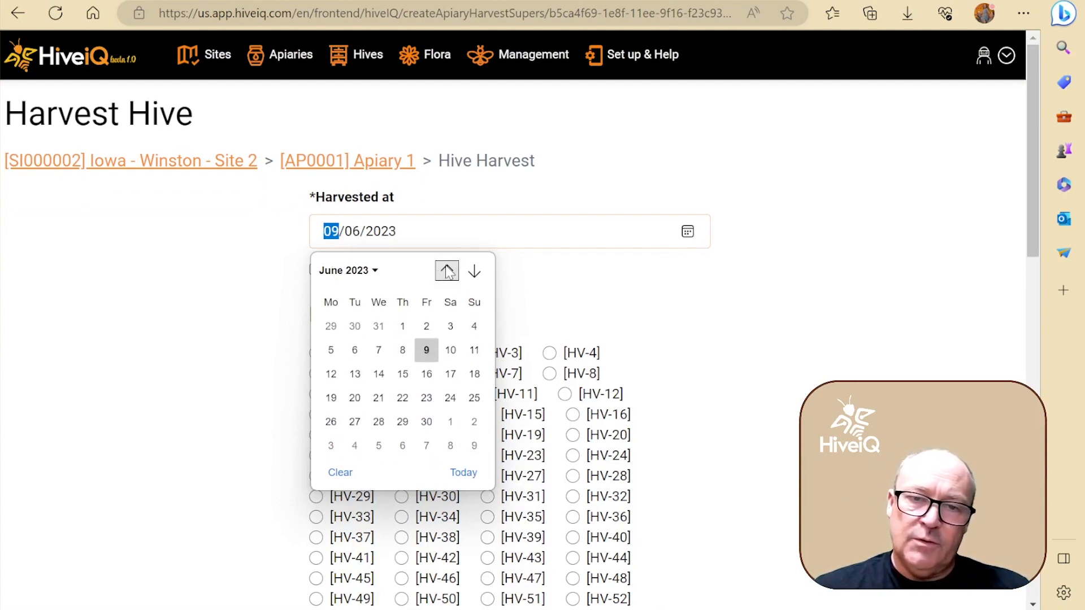
left_click(447, 271)
left_click(447, 271)
left_click(447, 271)
left_click(447, 271)
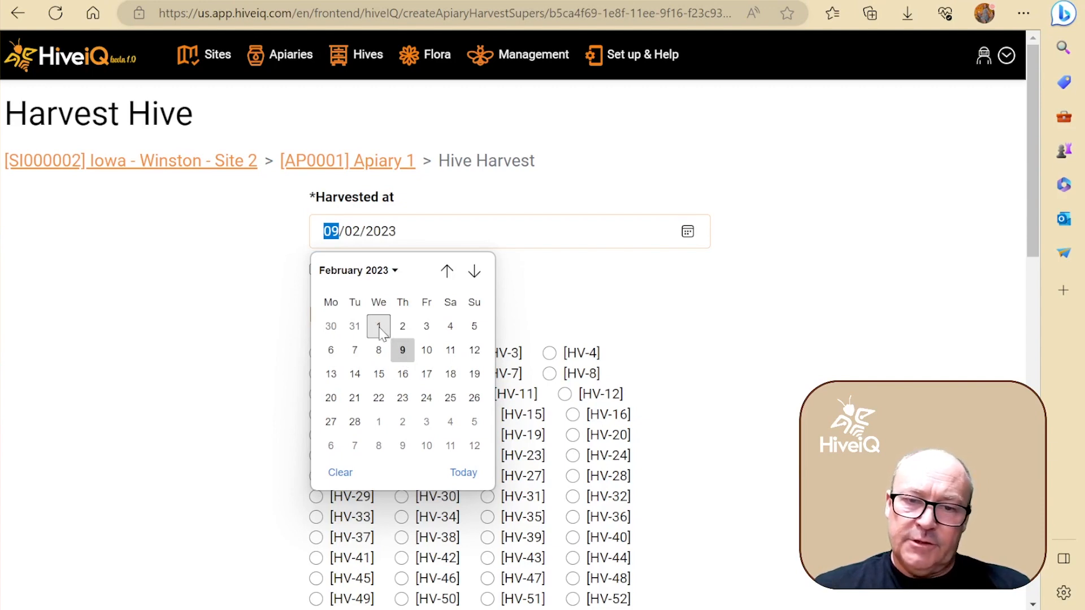
left_click(378, 331)
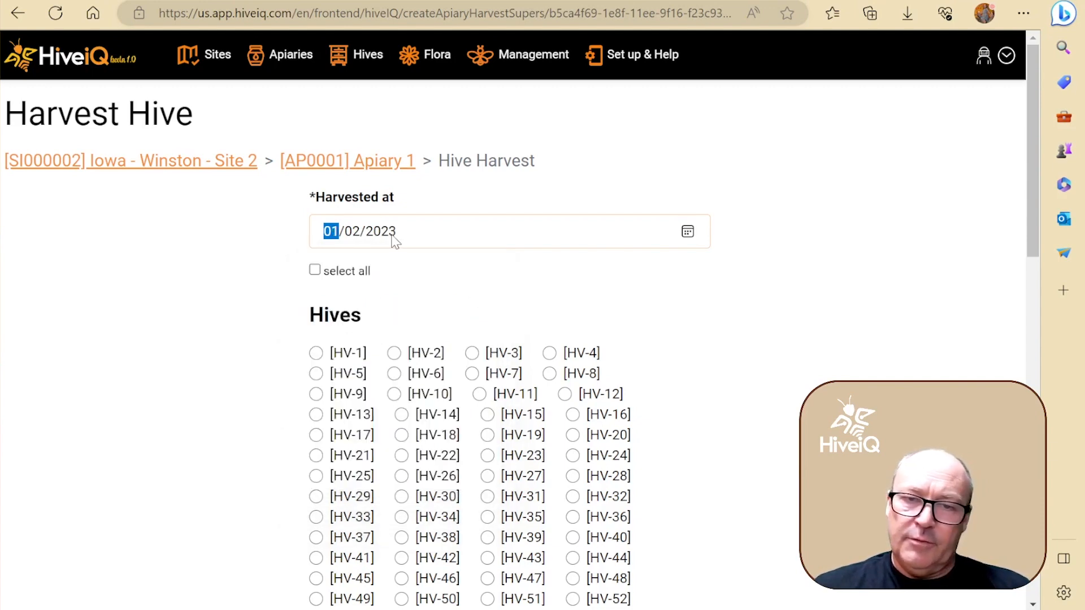
scroll(428, 290, "down", 2)
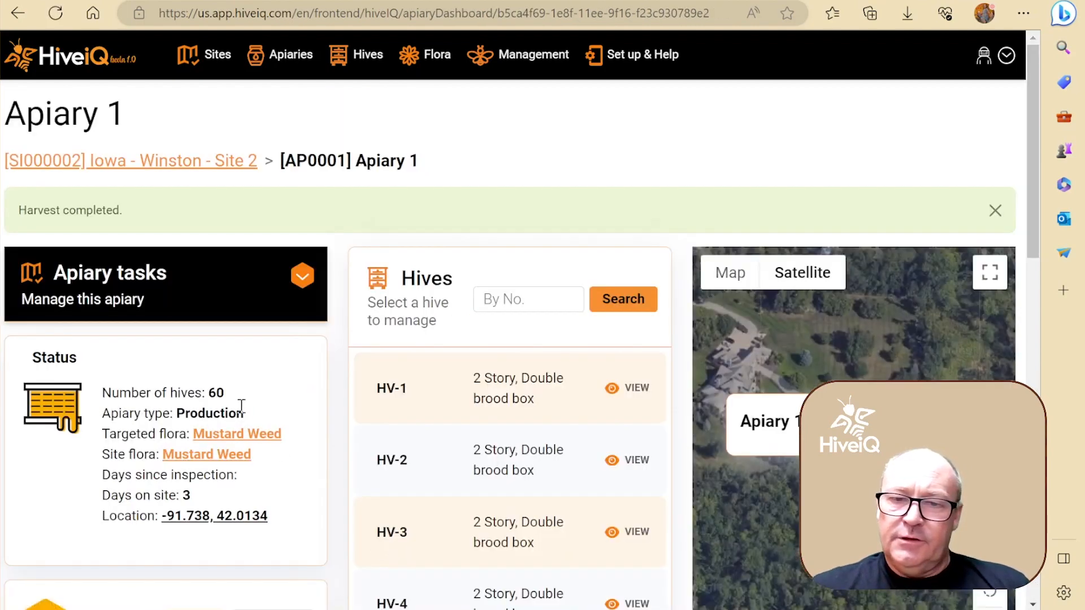
Look through the Apiary 1 dashboard for the recorded harvest and check its details
scroll(239, 411, "down", 5)
scroll(241, 414, "down", 8)
scroll(243, 413, "up", 3)
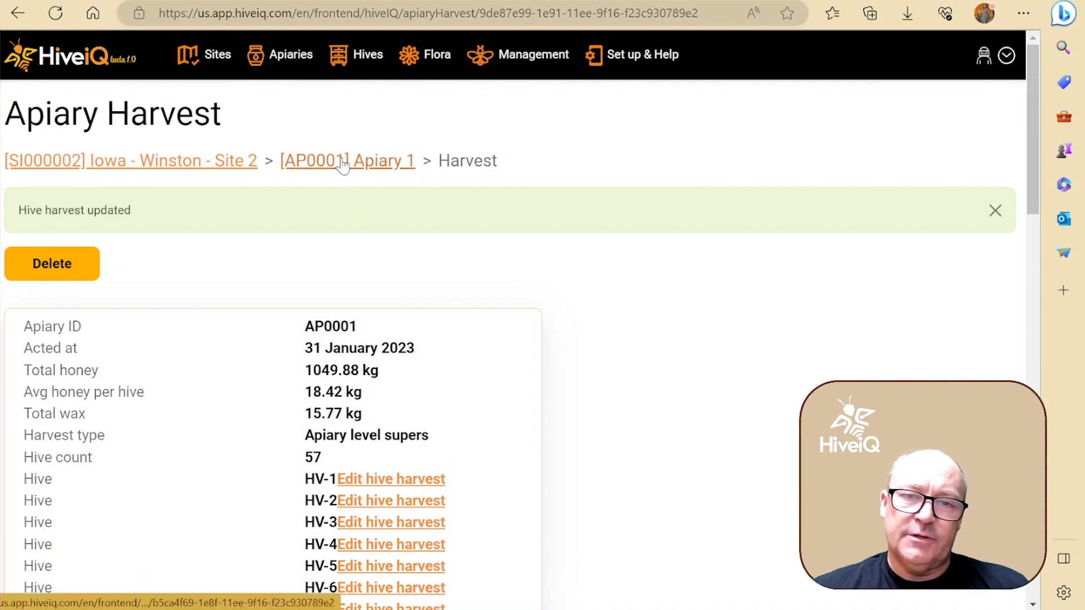
From the Apiary 1 dashboard, create a hive inspection covering Varroa, Nectar flow and Pollen flow, and complete the Varroa check
left_click(339, 164)
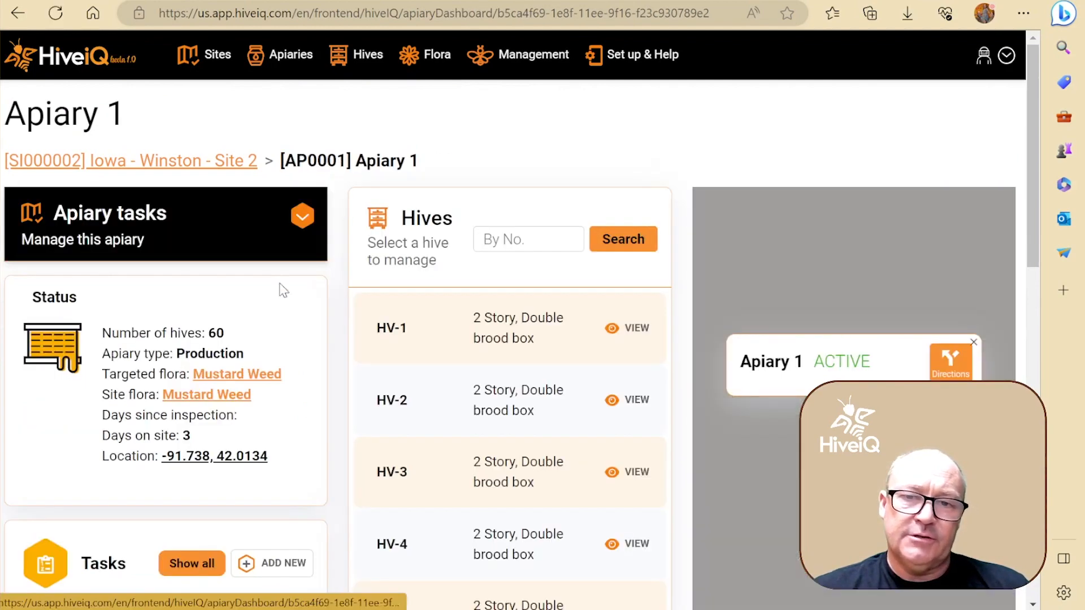
scroll(253, 308, "down", 6)
scroll(249, 308, "up", 6)
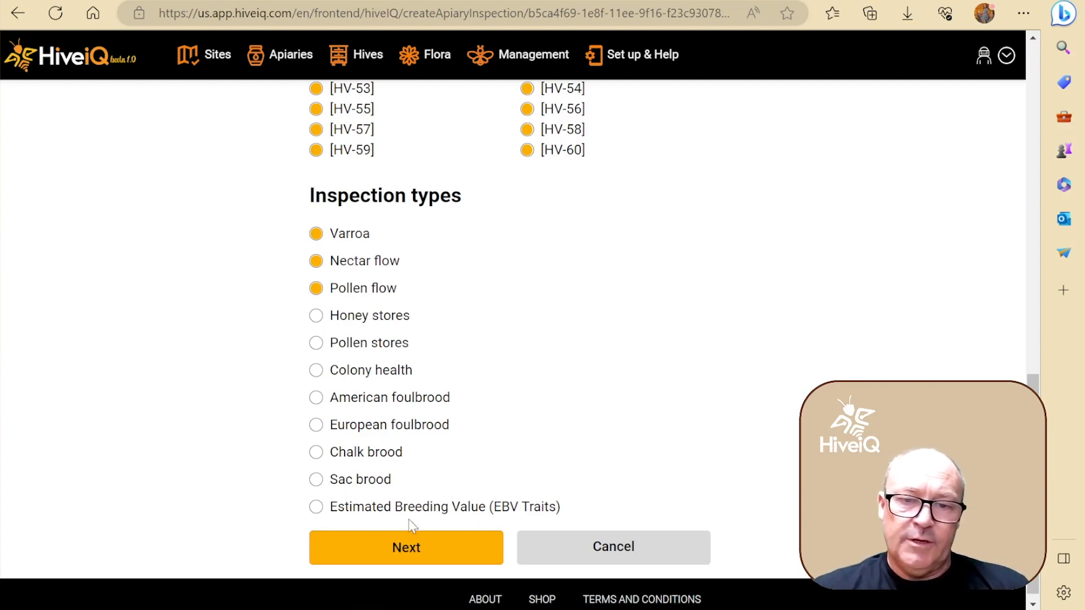
left_click(404, 551)
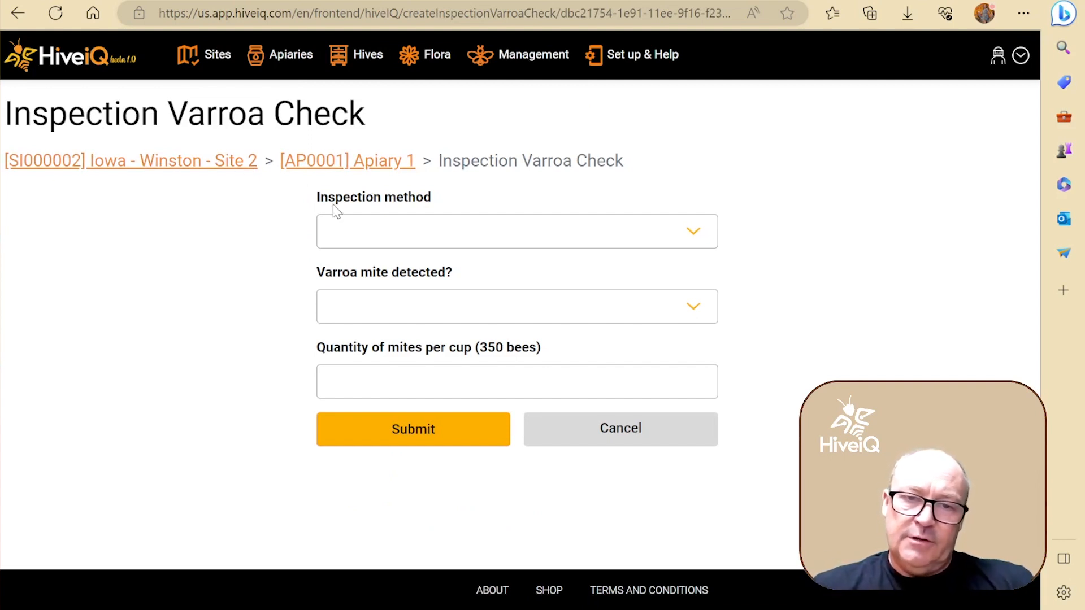
left_click(397, 238)
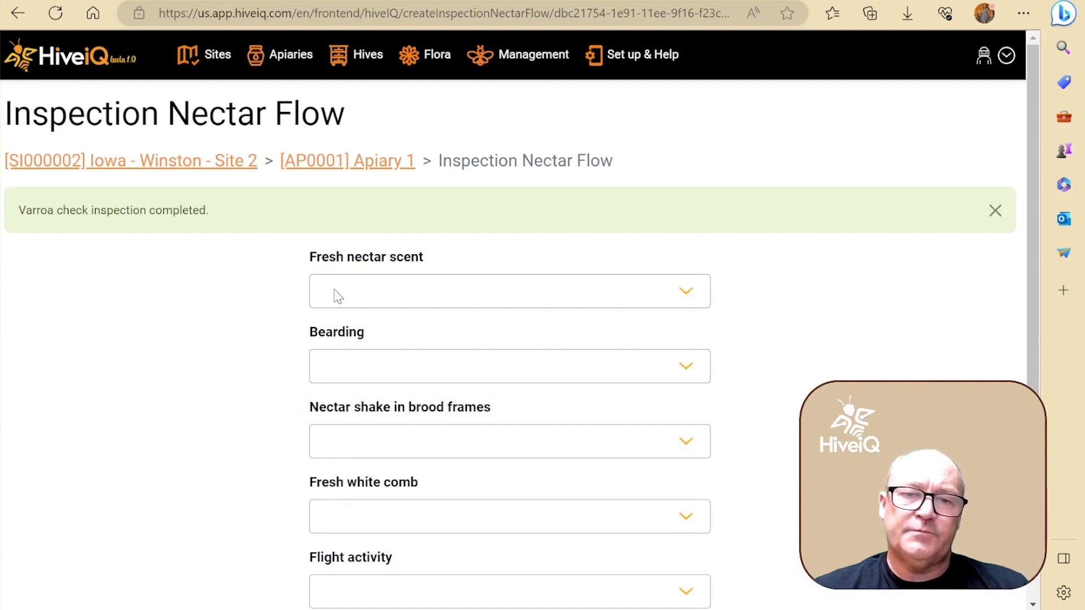
In the nectar flow inspection, set fresh nectar scent, bearding and nectar shake in brood frames to Medium
left_click(341, 293)
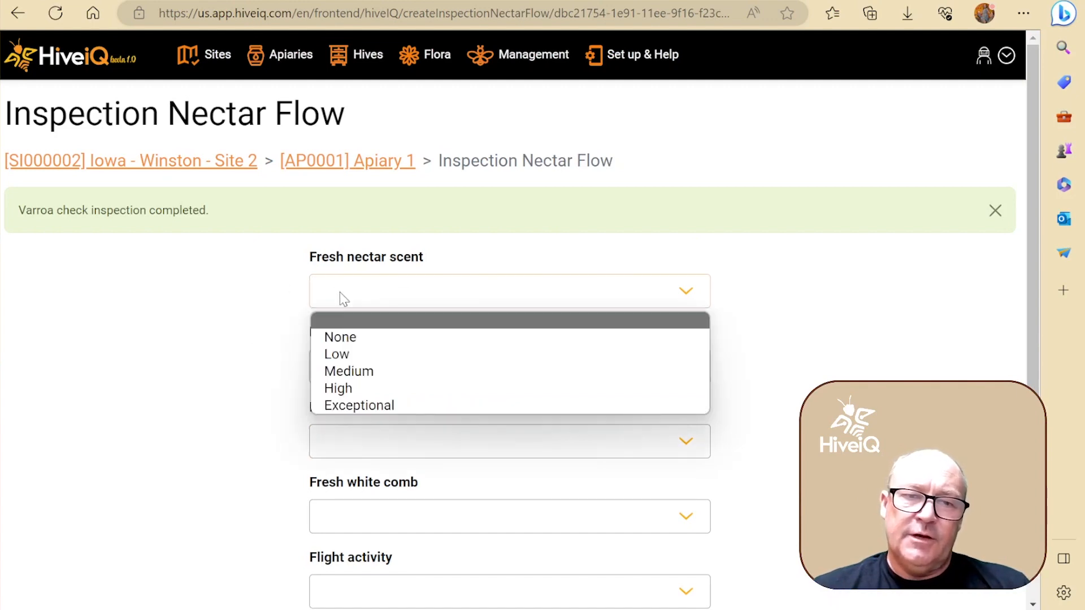
left_click(163, 286)
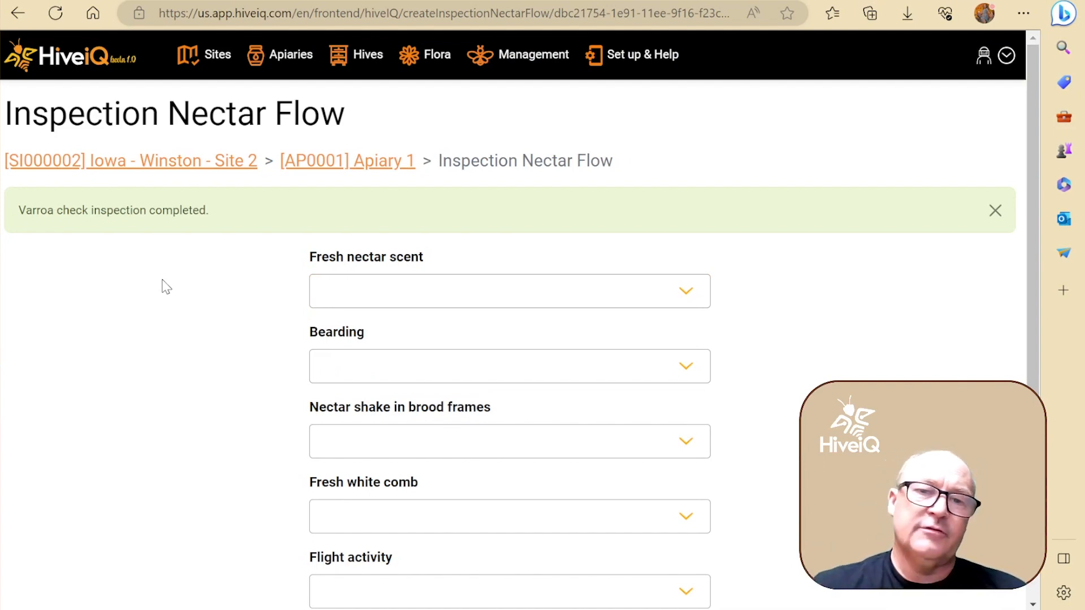
left_click(389, 296)
left_click(373, 362)
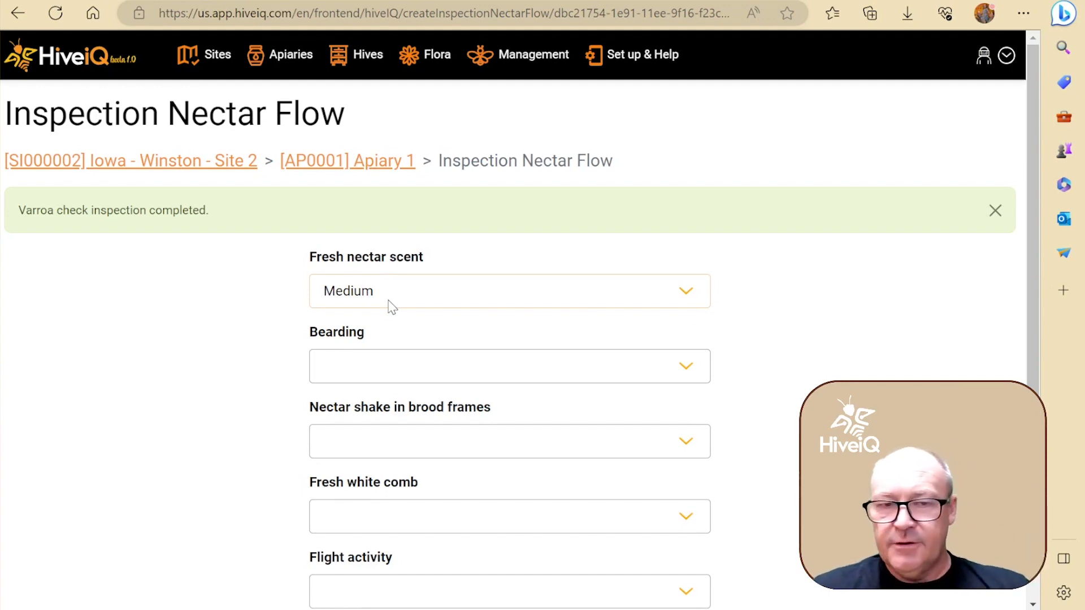
left_click(400, 371)
left_click(350, 445)
left_click(351, 442)
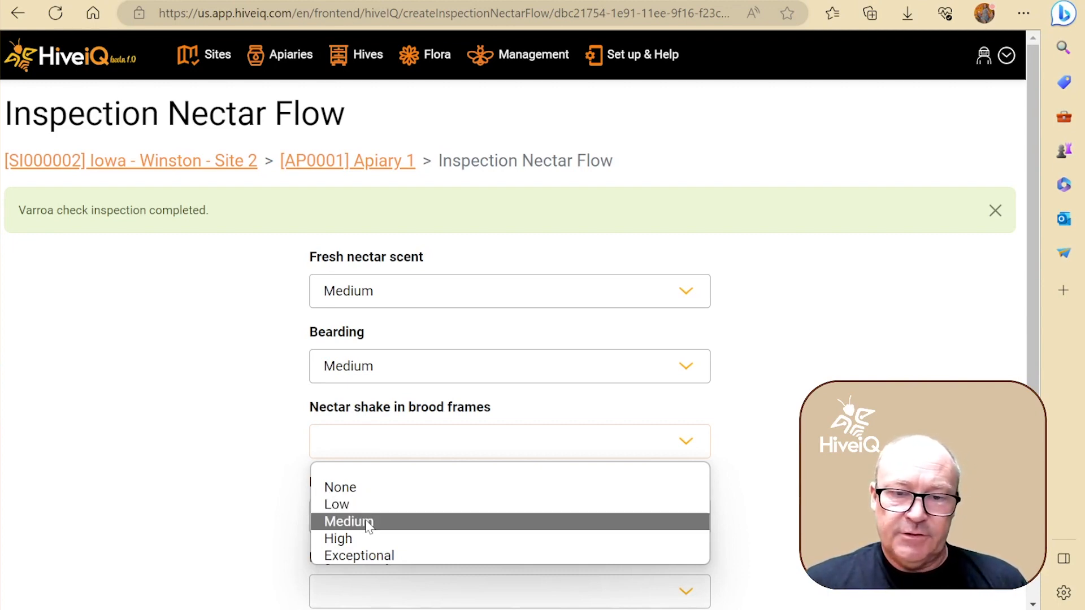
left_click(367, 521)
Set fresh white comb and flight activity to Medium in the nectar flow inspection
scroll(379, 424, "down", 2)
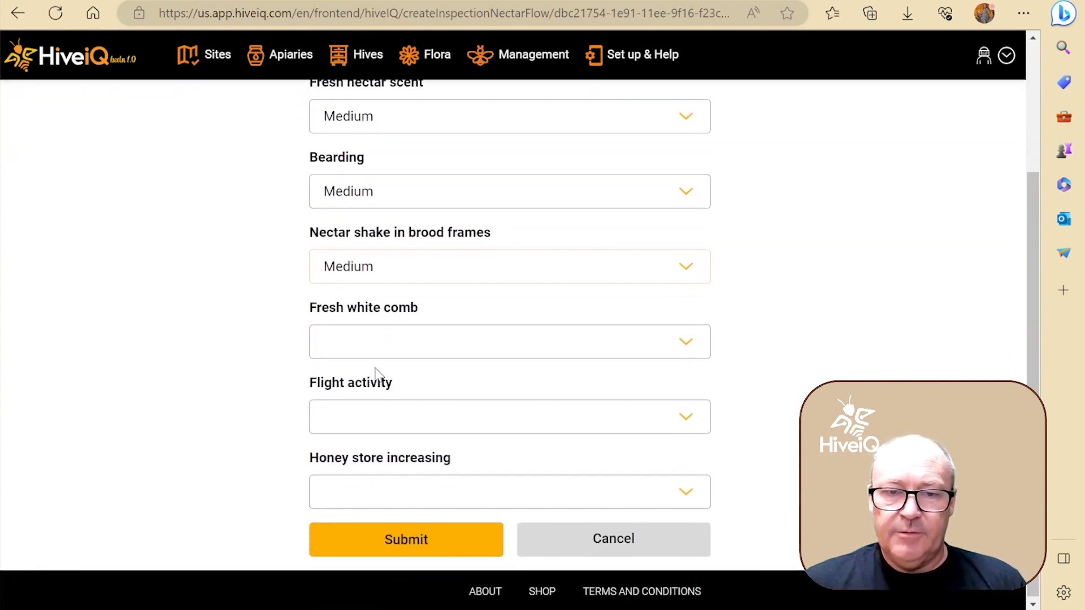
left_click(375, 345)
left_click(385, 422)
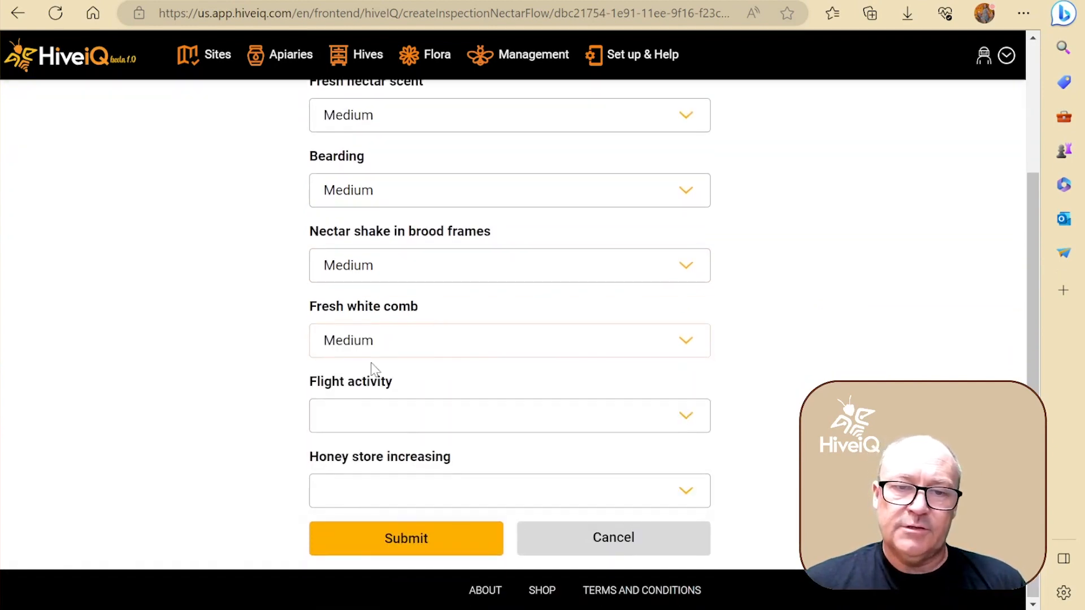
left_click(377, 416)
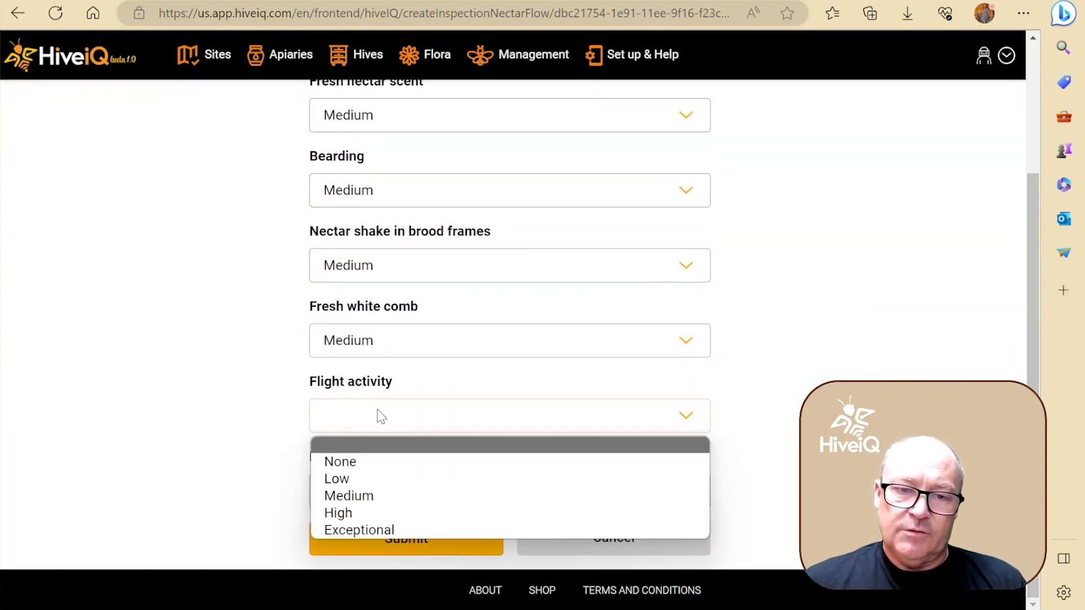
left_click(406, 498)
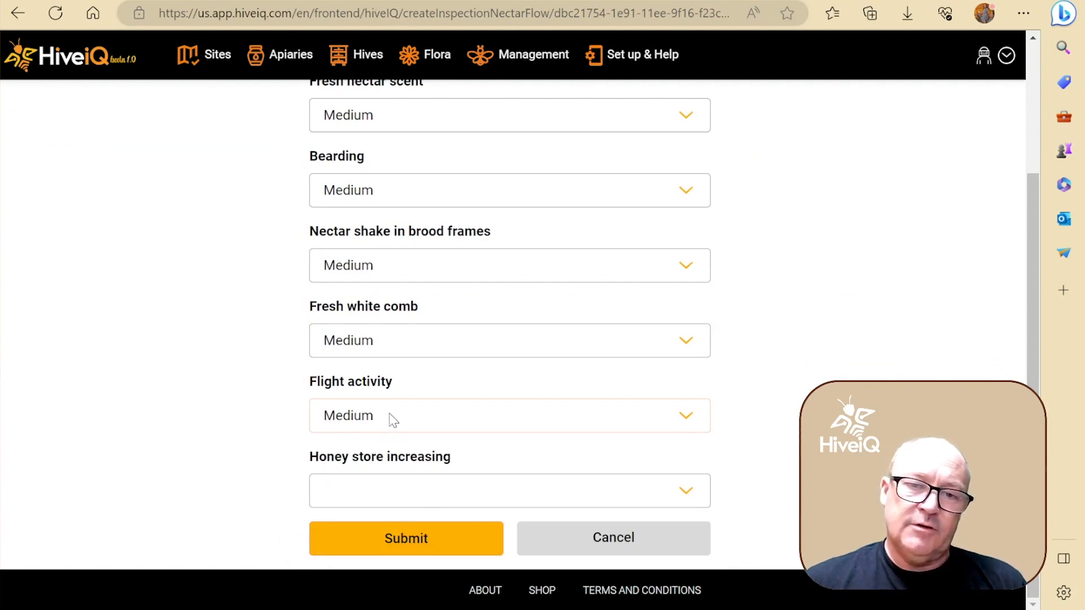
left_click(389, 418)
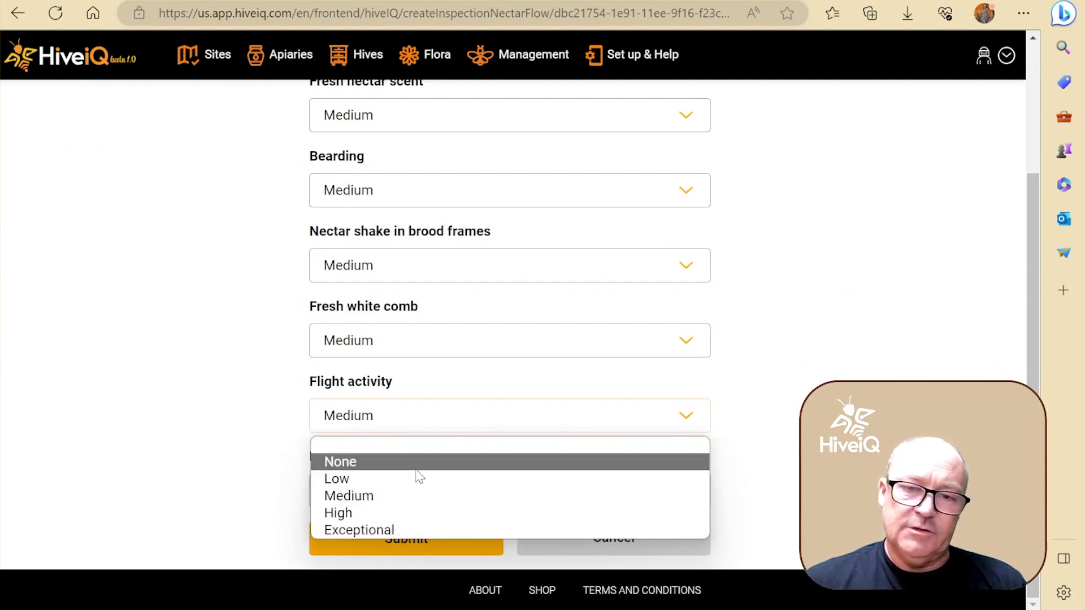
left_click(397, 423)
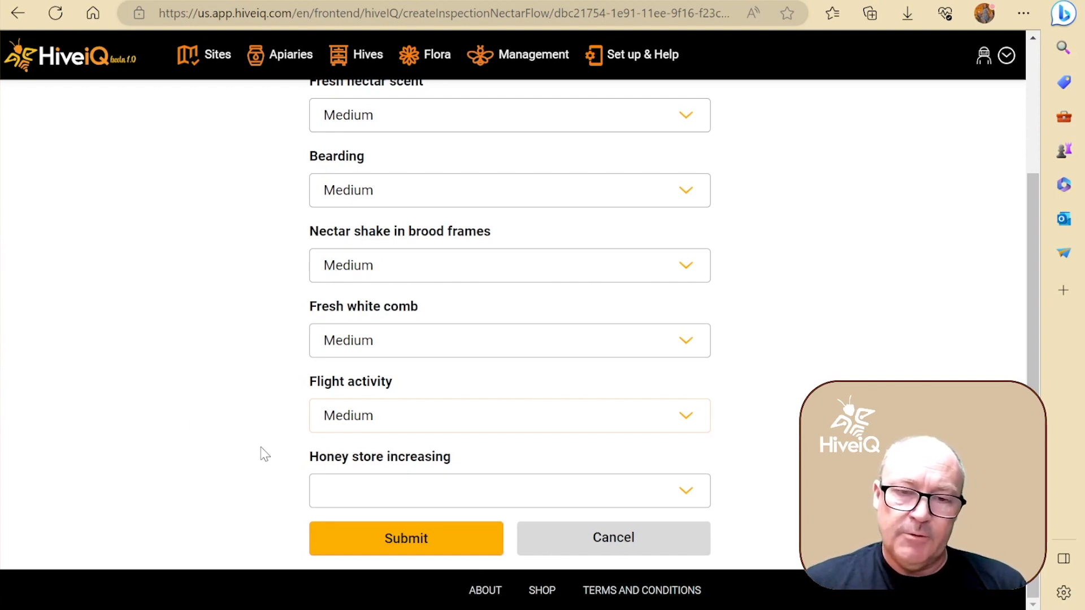
Submit the nectar flow inspection with honey store increasing set to Medium, and complete the pollen flow inspection
left_click(356, 496)
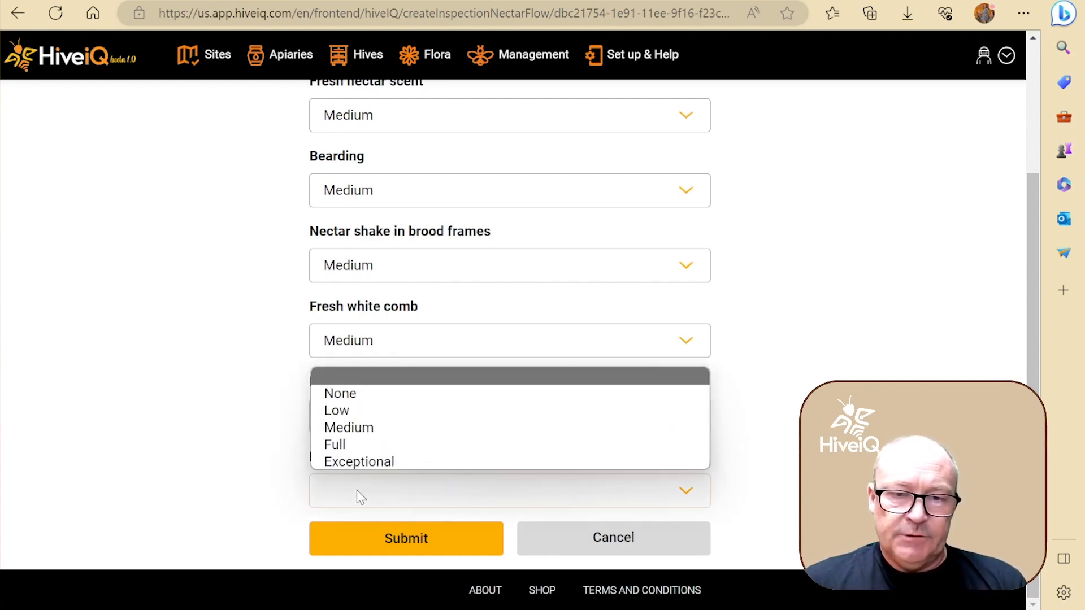
left_click(293, 493)
left_click(381, 495)
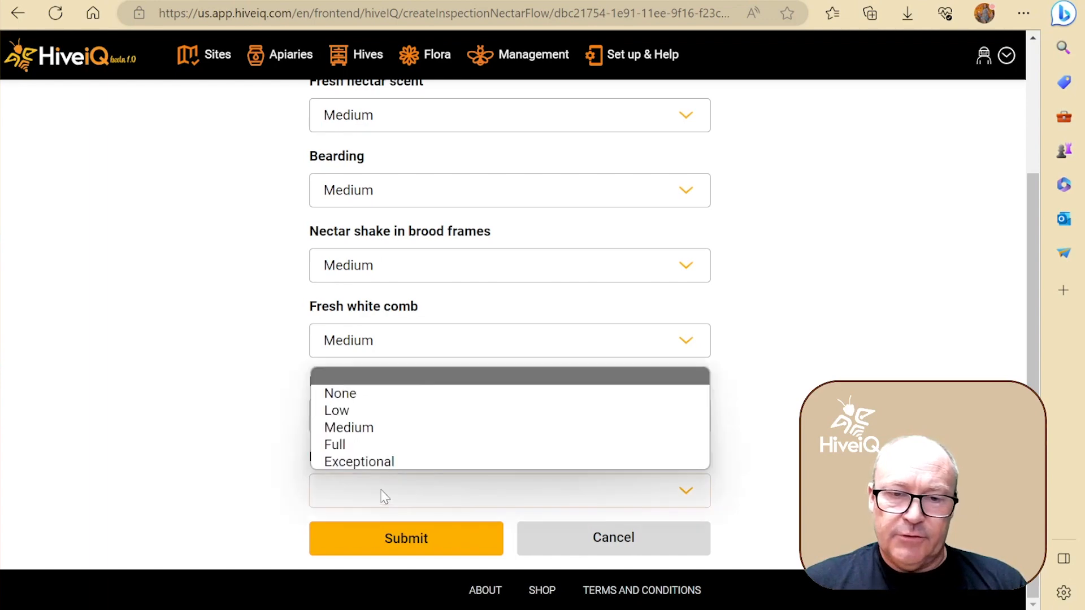
left_click(388, 427)
left_click(427, 538)
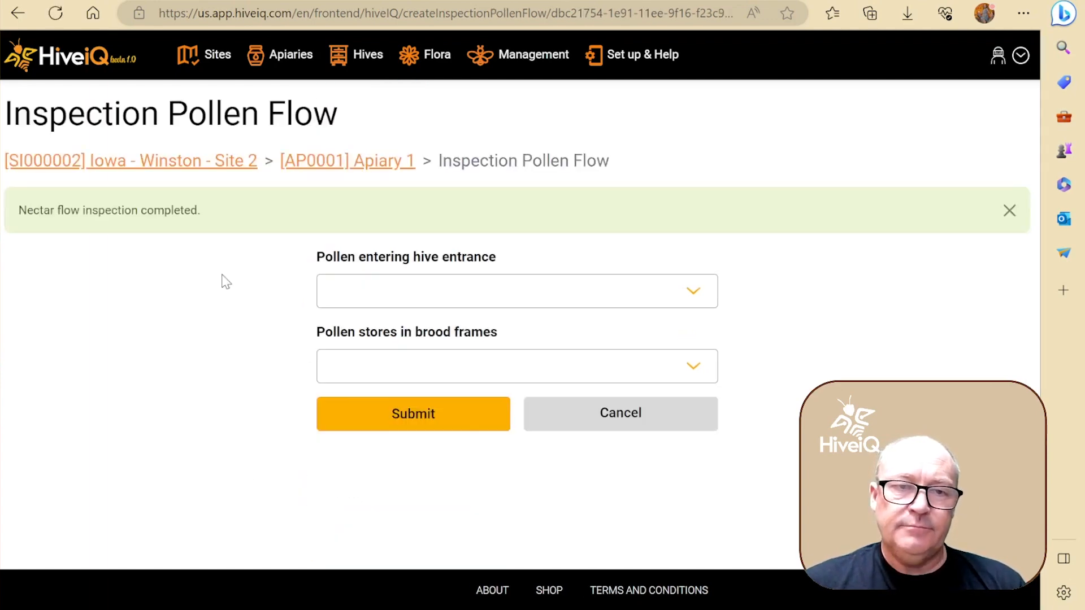
left_click(363, 290)
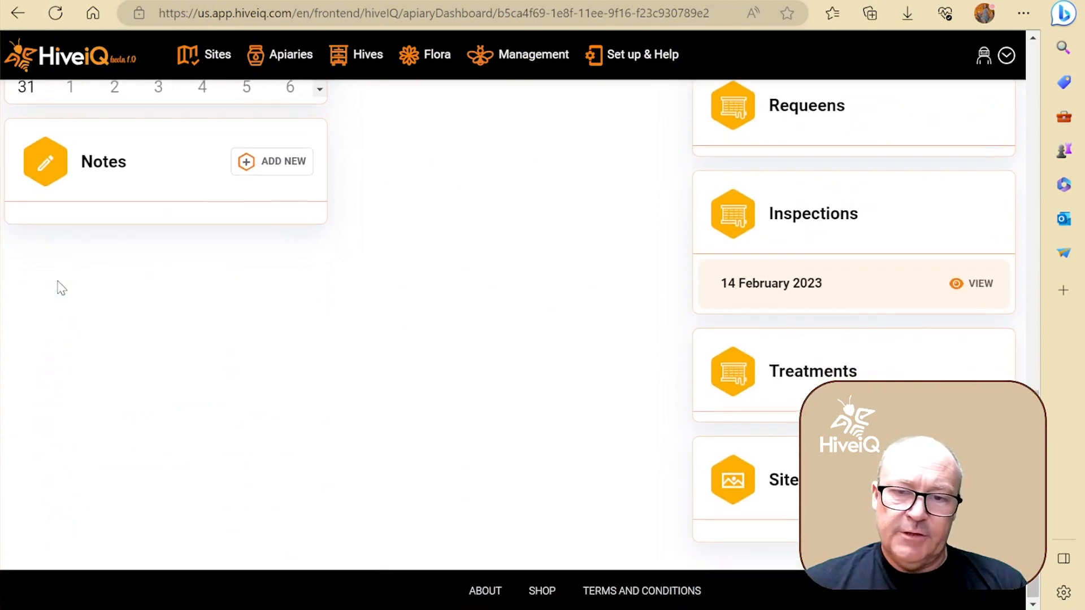
Open the 14 February 2023 inspection record of Apiary 1 and review its inspected hives and completed checks
scroll(59, 287, "up", 3)
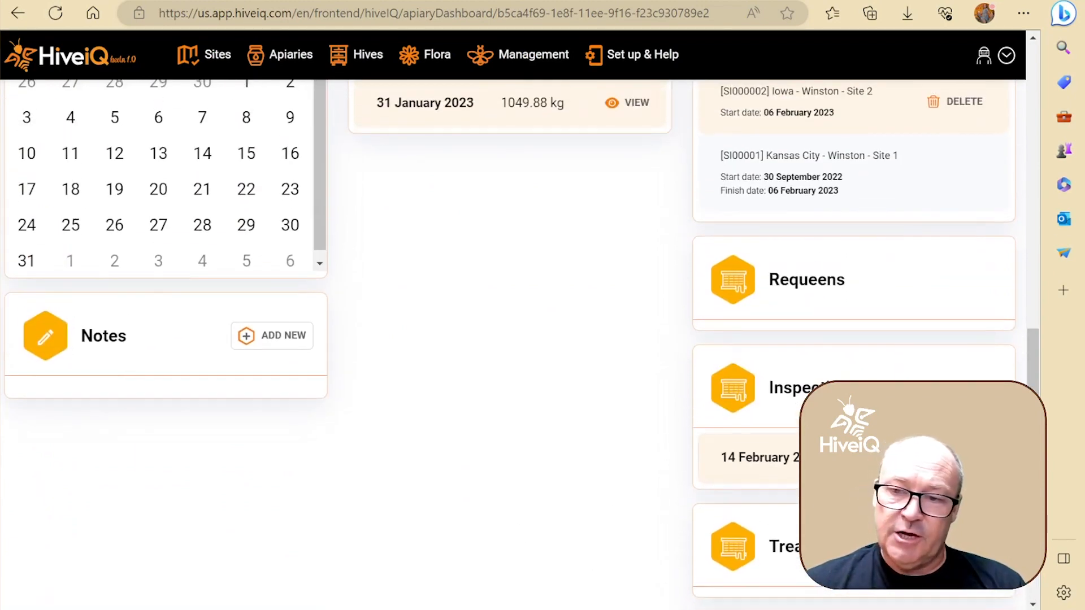
left_click(980, 457)
scroll(980, 458, "down", 3)
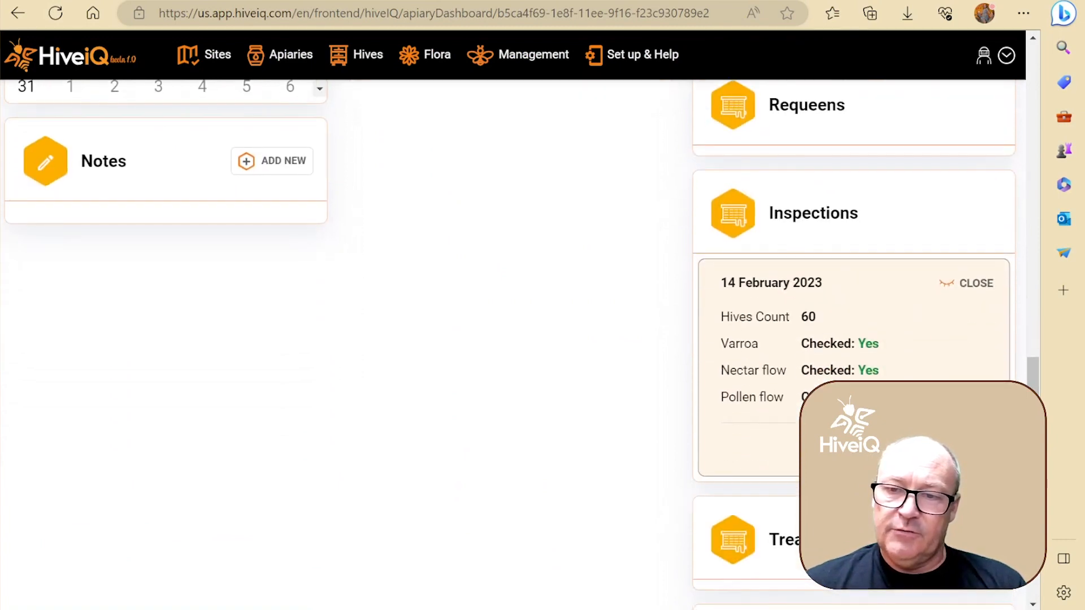
left_click(972, 451)
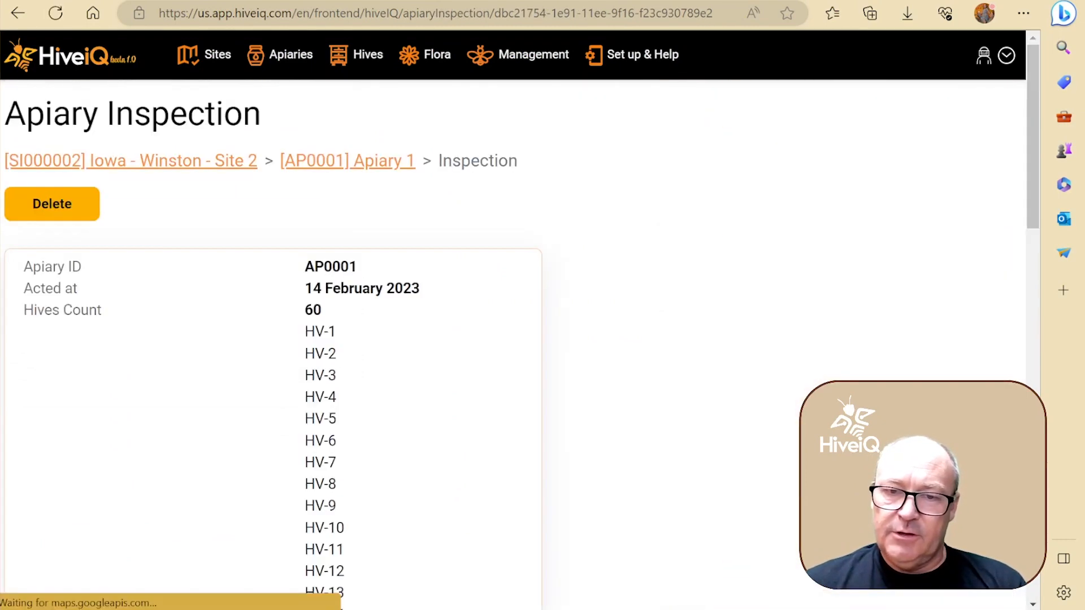
scroll(385, 401, "down", 4)
scroll(388, 407, "down", 16)
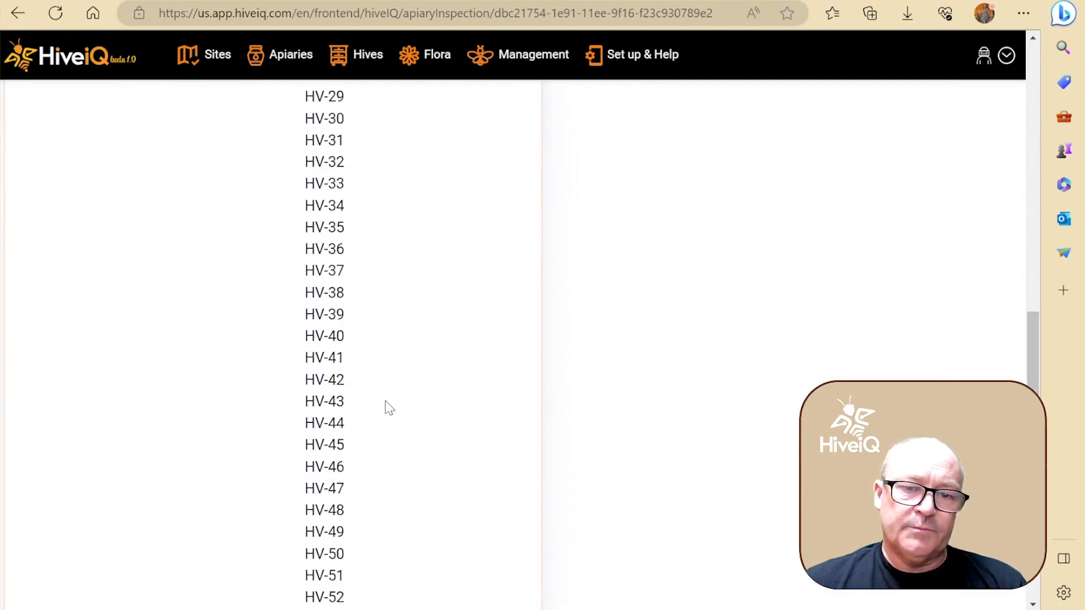
scroll(388, 407, "up", 19)
scroll(389, 407, "up", 2)
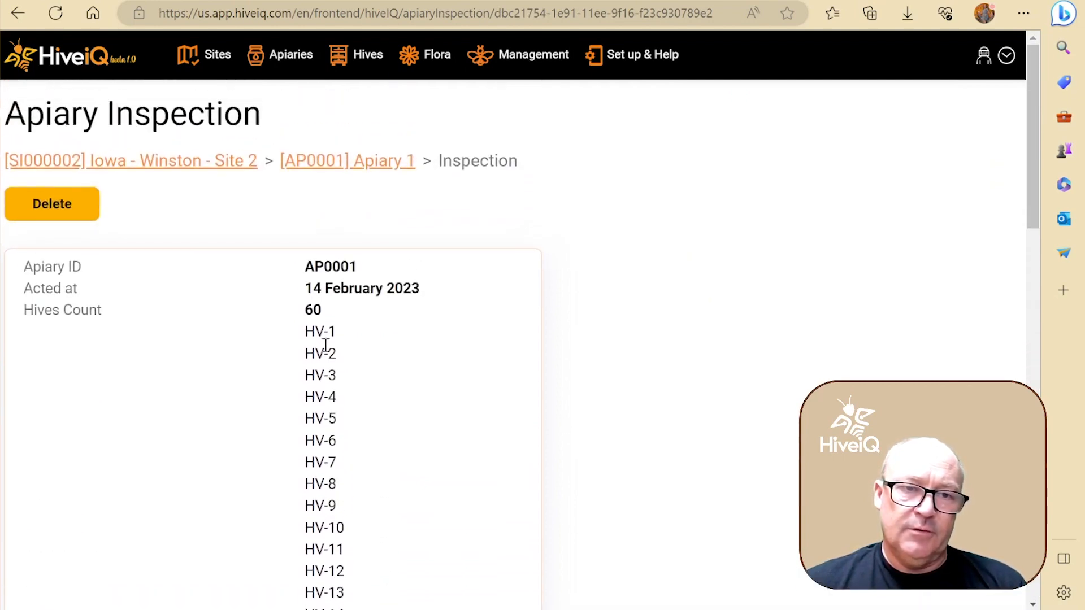
scroll(370, 413, "down", 20)
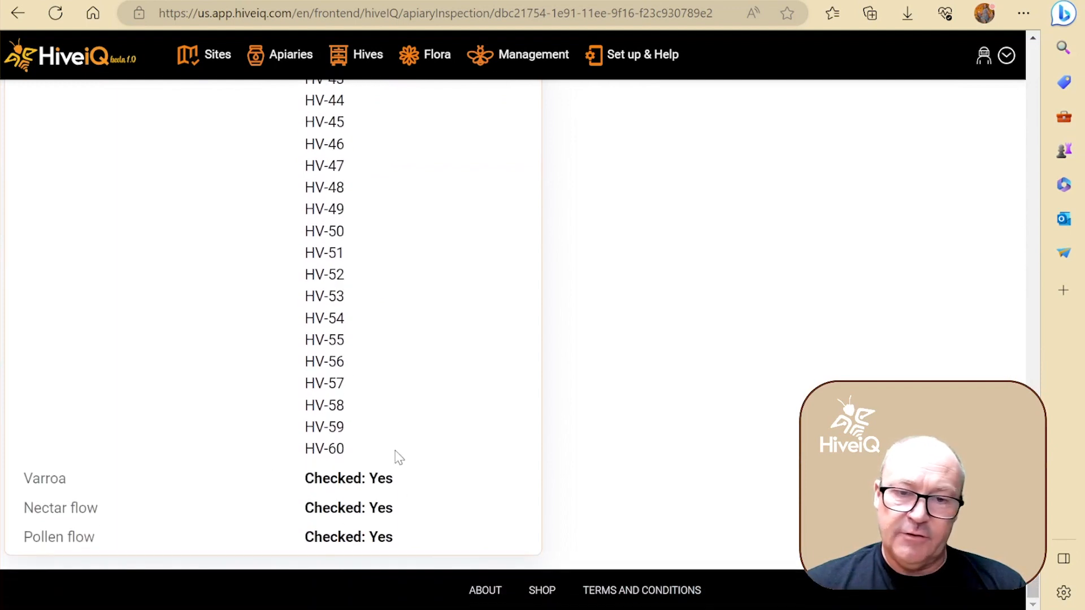
scroll(395, 446, "up", 18)
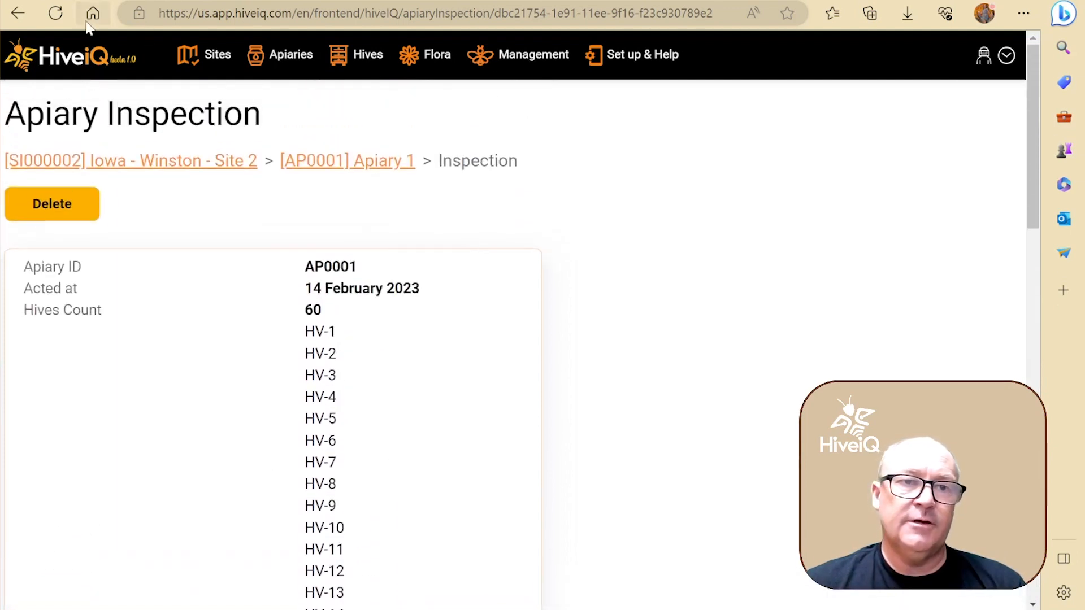
Start a new treatment record for Apiary 1 and set its date of inspection to 22 February 2023
left_click(347, 161)
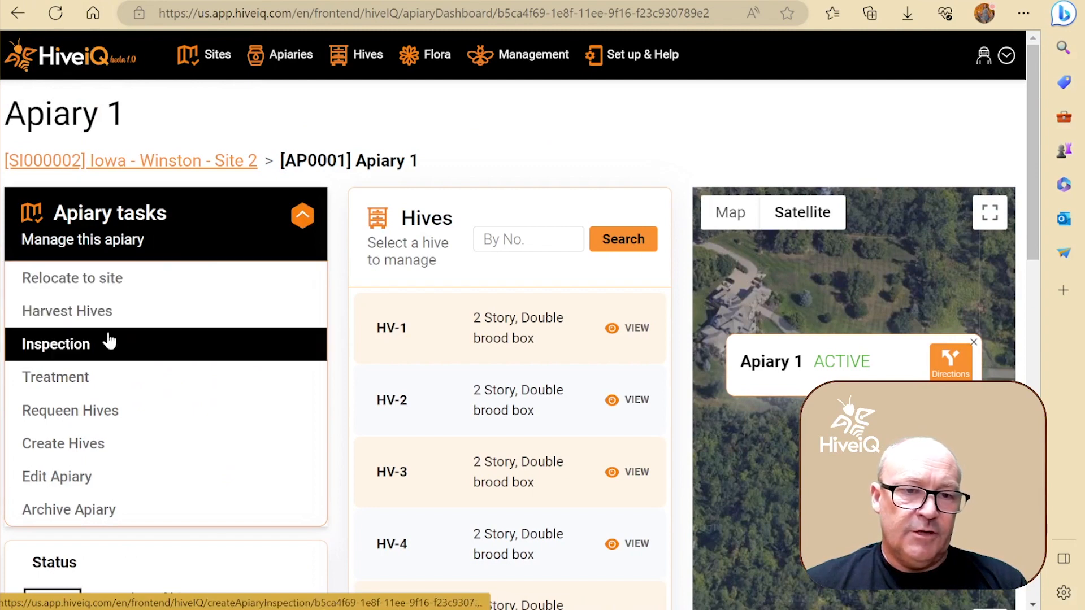
left_click(88, 382)
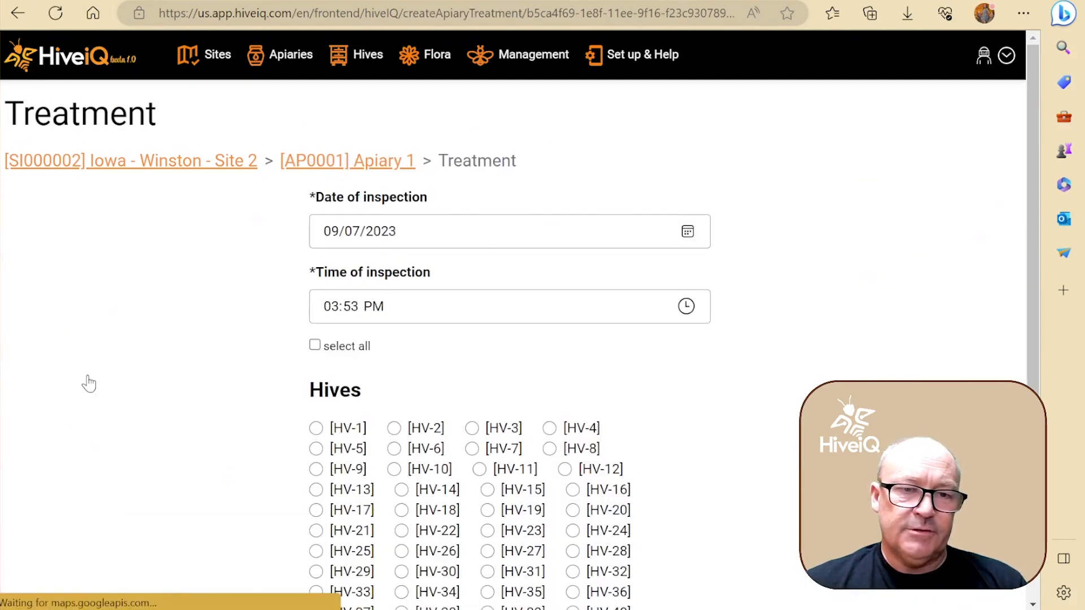
left_click(688, 232)
left_click(447, 271)
left_click(447, 271)
left_click(447, 272)
left_click(447, 271)
left_click(447, 271)
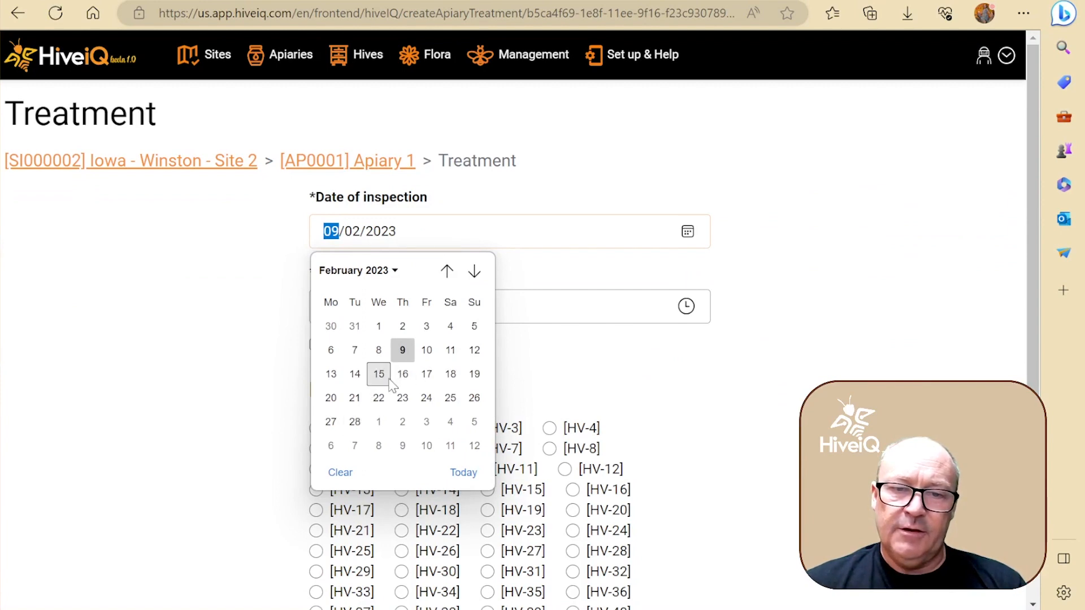
left_click(378, 399)
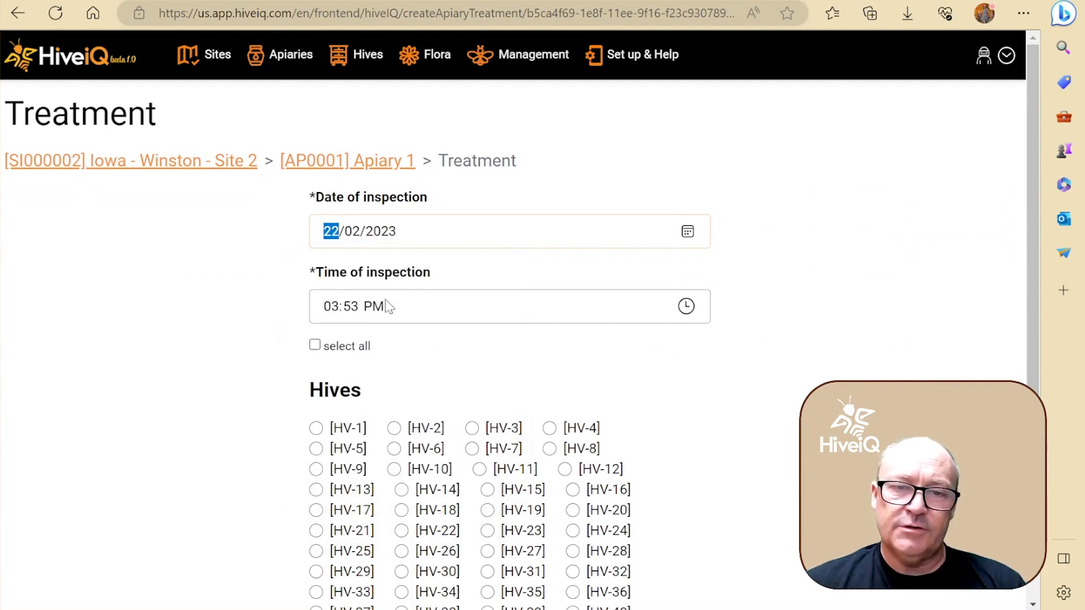
Continue to the Varroa treatment, choose Oxalic Acid as the inspection method and submit it
scroll(317, 291, "down", 1)
left_click(468, 237)
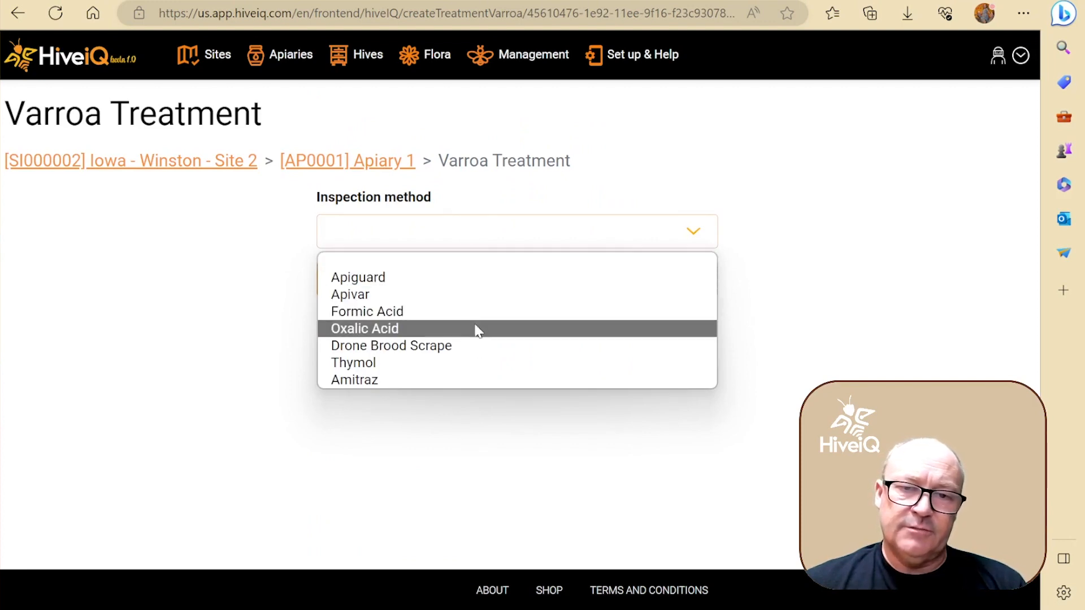
left_click(474, 328)
left_click(473, 236)
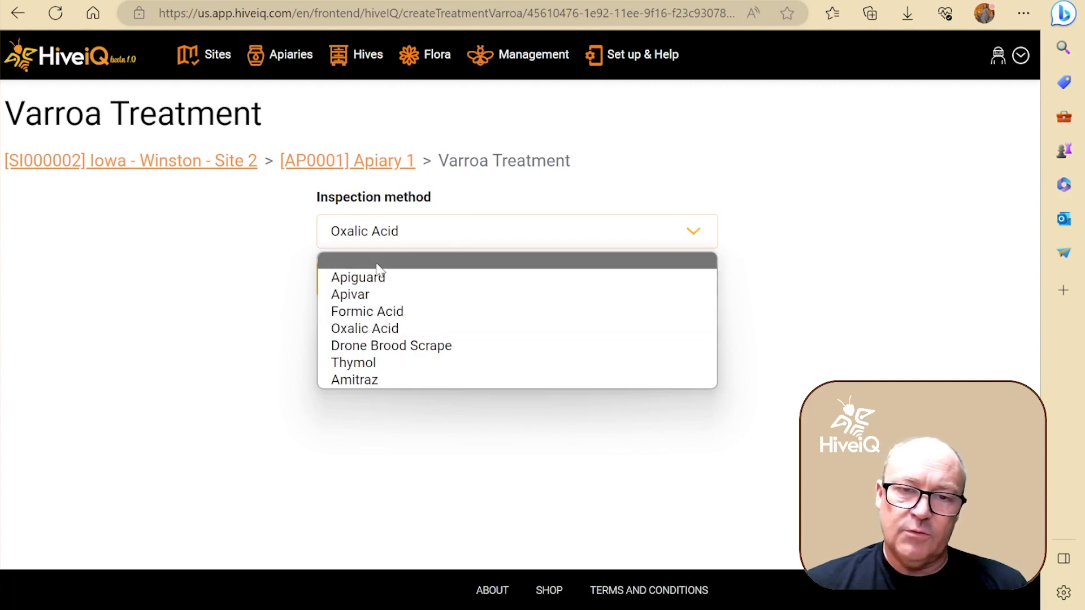
left_click(378, 333)
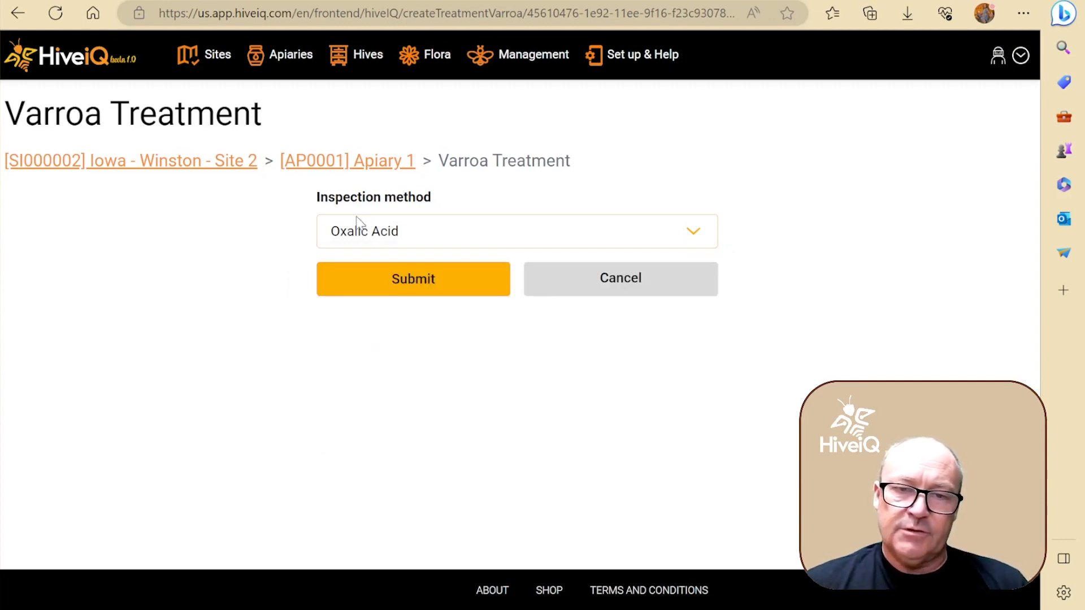
left_click(413, 279)
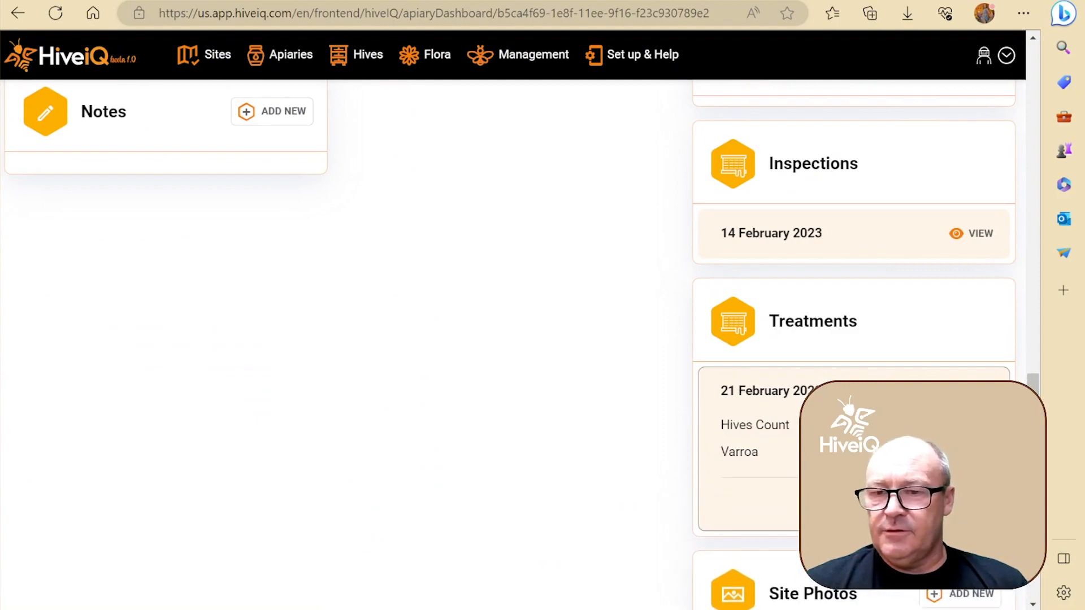